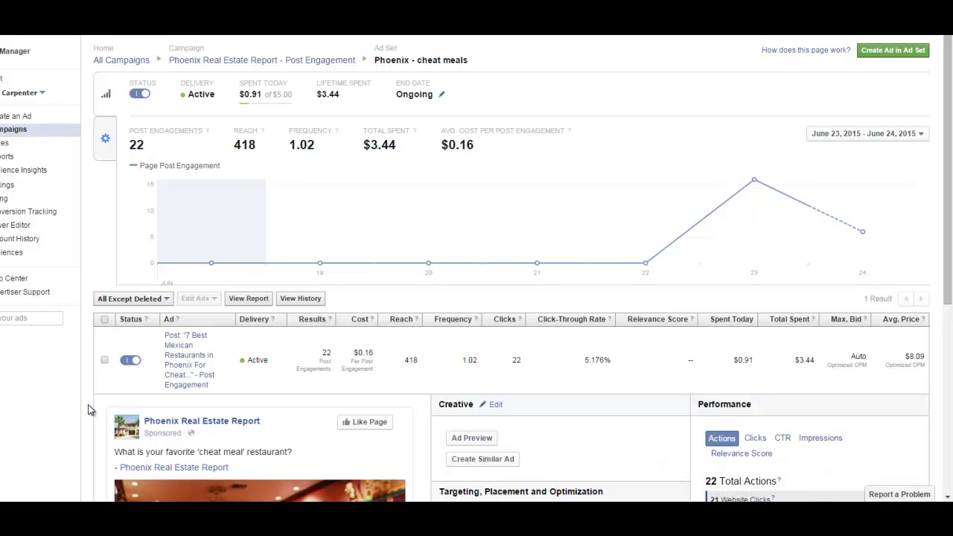
# Review the Phoenix - cheat meals ad set's targeting: ages 26–45, News Feed on mobile and desktop
pyautogui.scroll(-1, 85, 406)
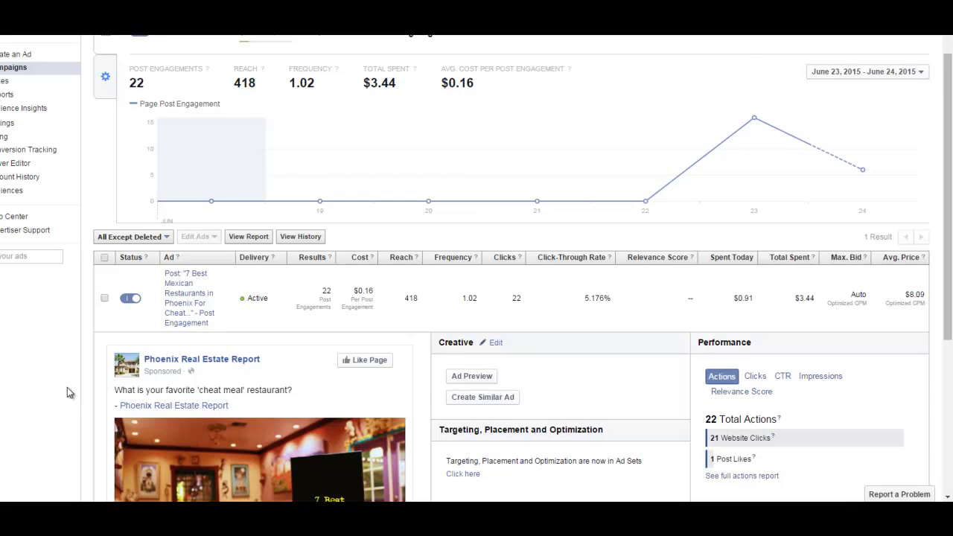
pyautogui.scroll(-3, 65, 387)
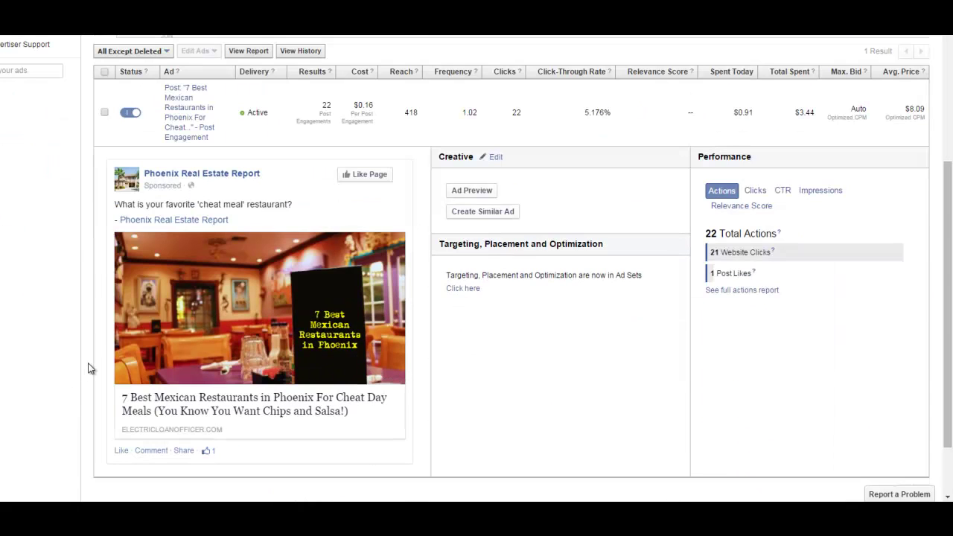
pyautogui.scroll(3, 472, 296)
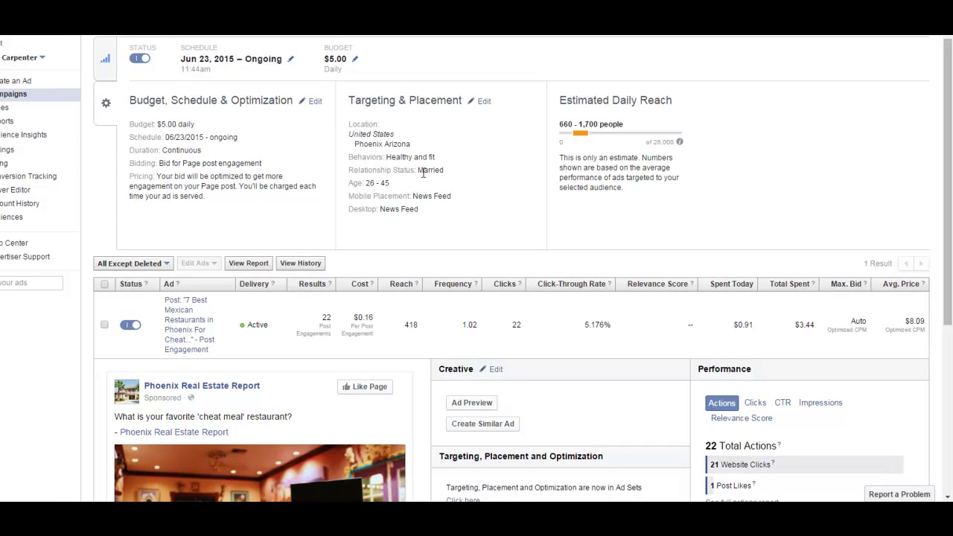
pyautogui.moveTo(347, 161); pyautogui.dragTo(433, 159)
pyautogui.click(476, 168)
pyautogui.scroll(-1, 475, 173)
pyautogui.scroll(-2, 474, 173)
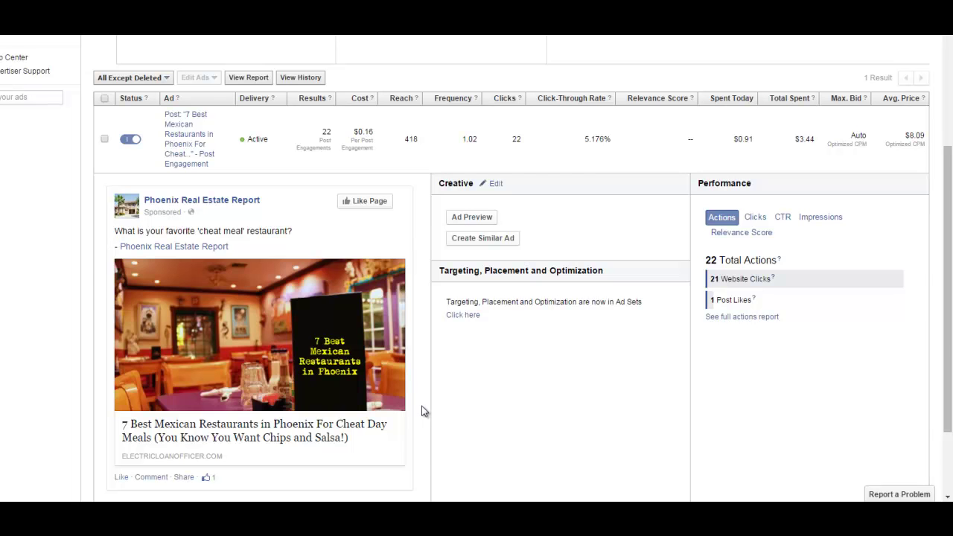
pyautogui.scroll(3, 421, 411)
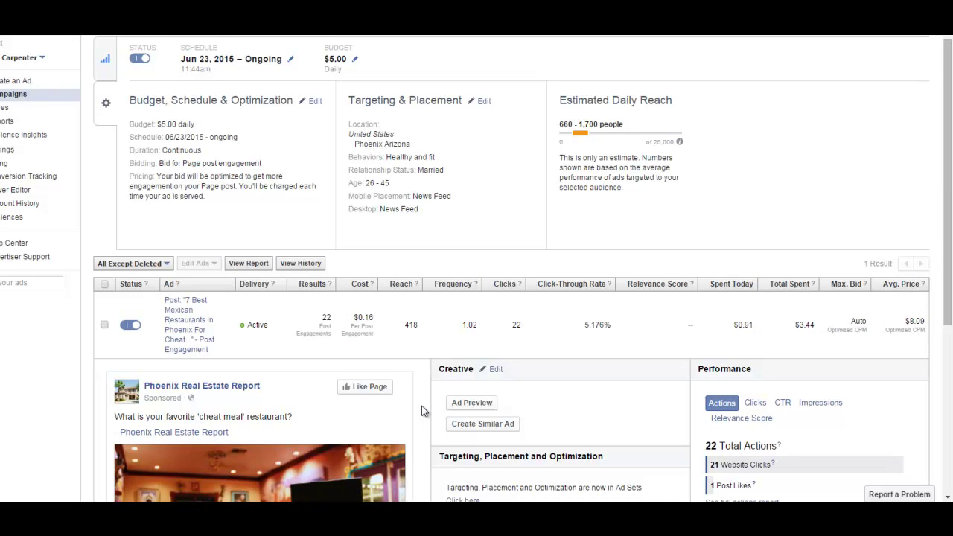
pyautogui.scroll(-1, 749, 418)
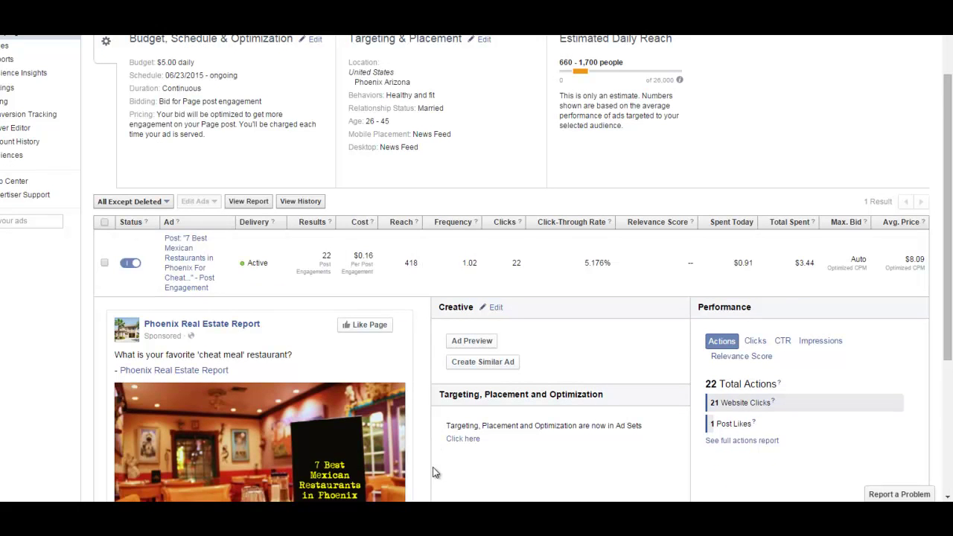
pyautogui.scroll(-2, 423, 499)
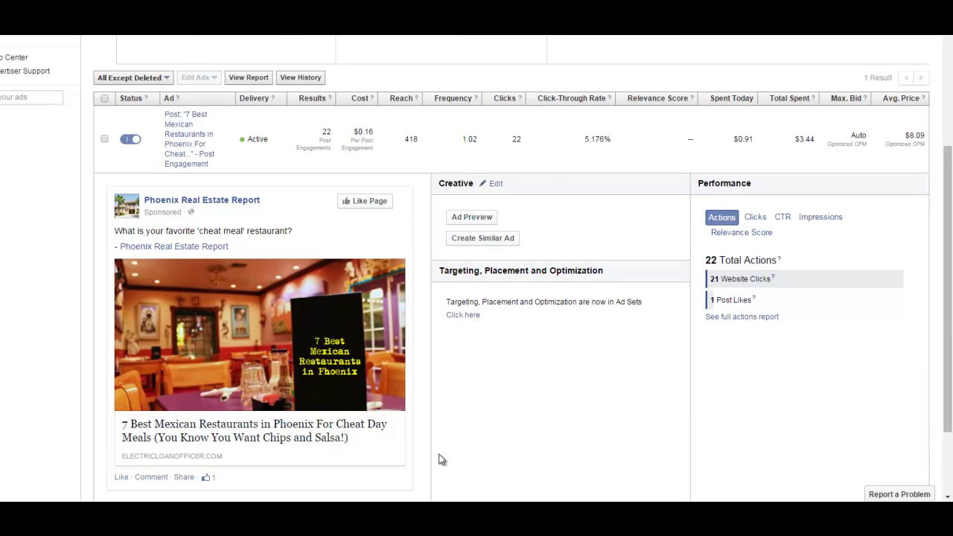
pyautogui.scroll(3, 441, 460)
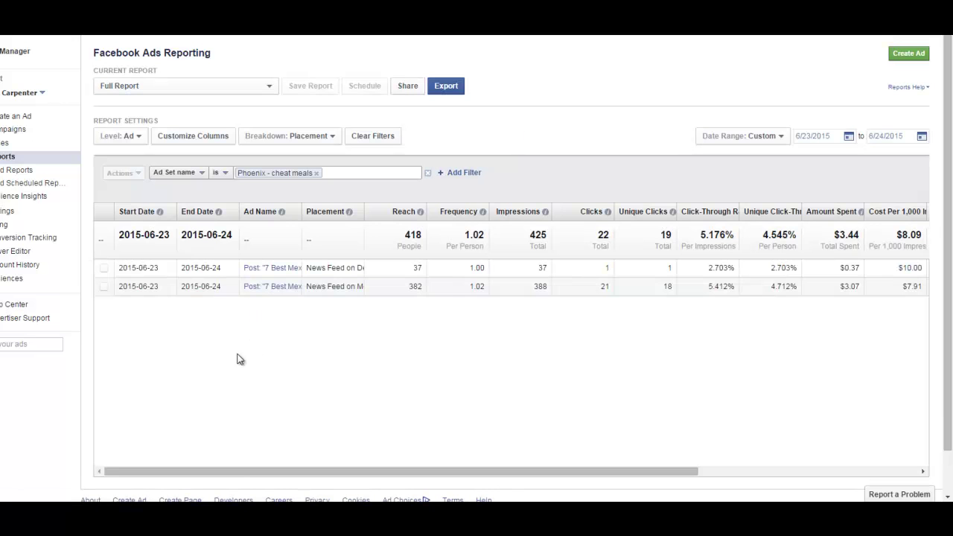
# Widen the Ad Name and Placement columns to show full names like News Feed on Mobile Devices
pyautogui.moveTo(300, 212)
pyautogui.mouseDown()
pyautogui.moveTo(410, 219)
pyautogui.moveTo(316, 222)
pyautogui.mouseUp()
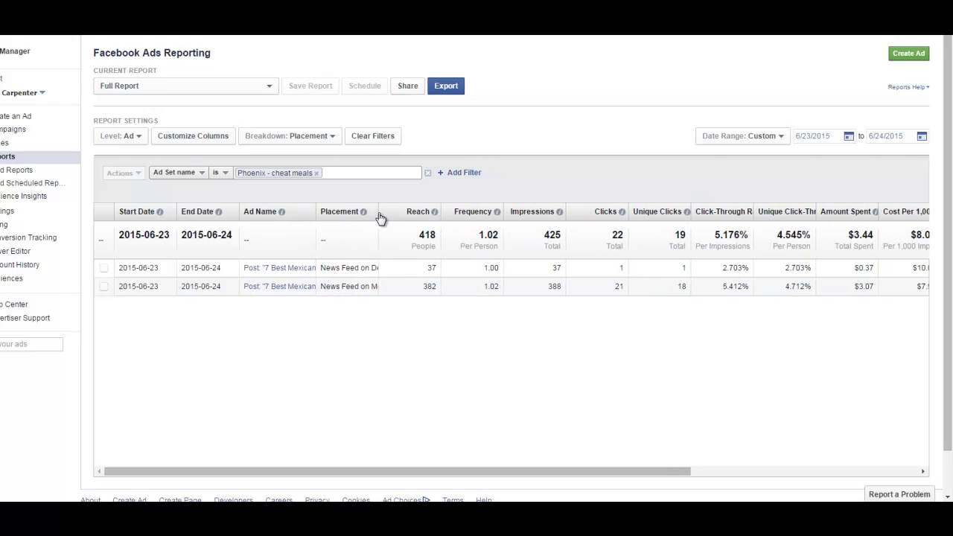
pyautogui.moveTo(377, 215); pyautogui.dragTo(430, 220)
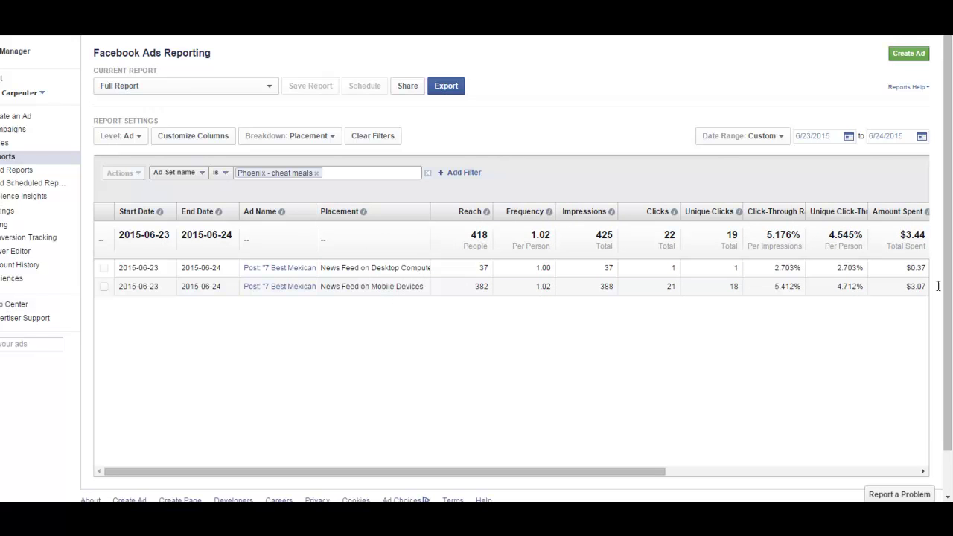
# Change the report breakdown from placement to Age and Gender
pyautogui.click(313, 141)
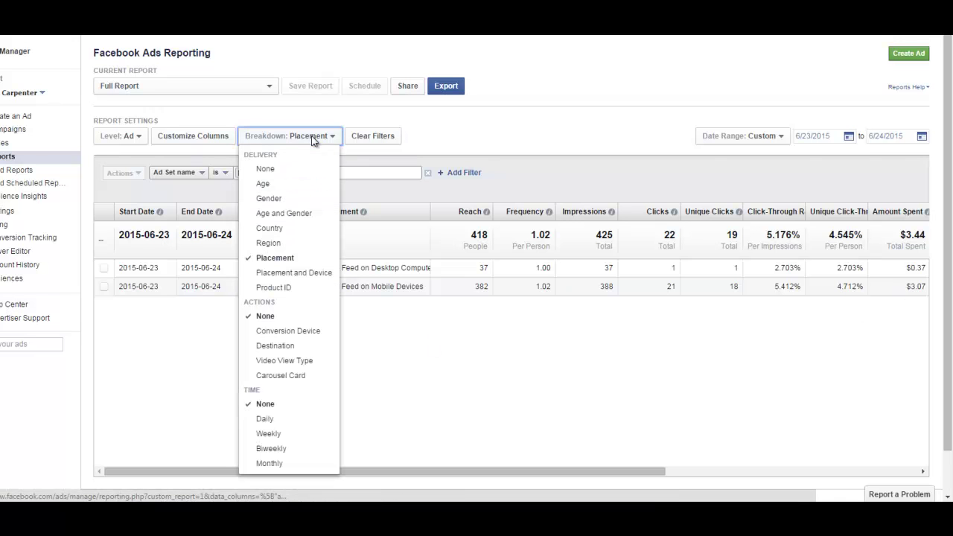
pyautogui.click(295, 214)
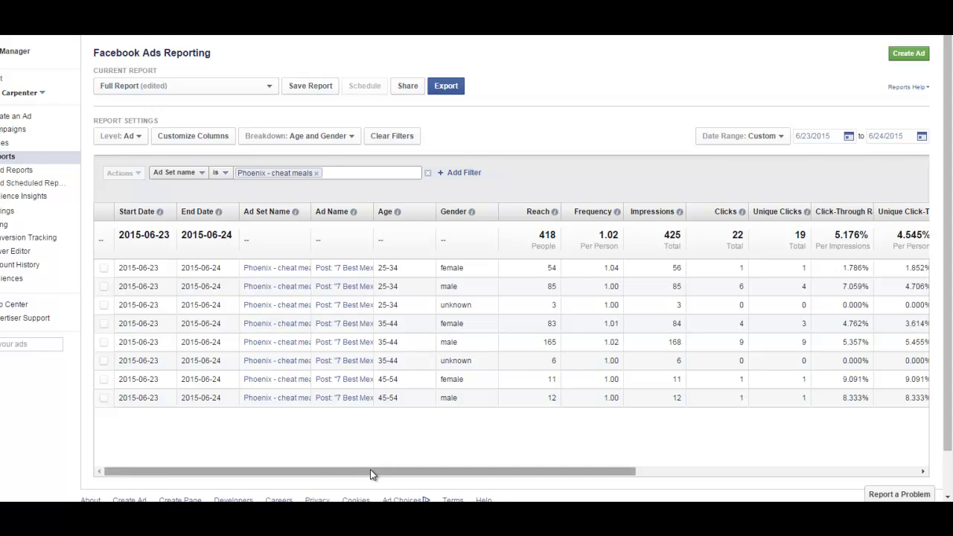
pyautogui.moveTo(375, 471); pyautogui.dragTo(538, 465)
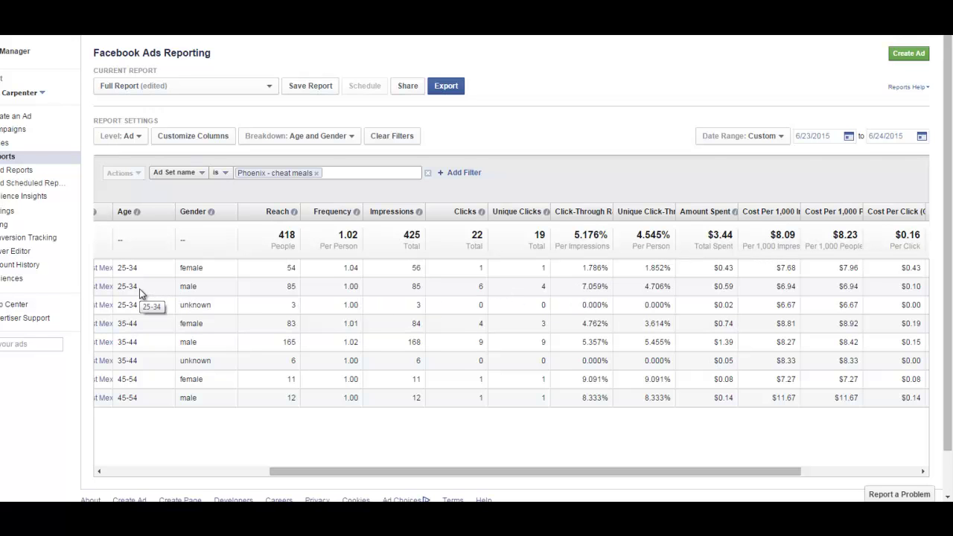
pyautogui.moveTo(341, 471); pyautogui.dragTo(313, 469)
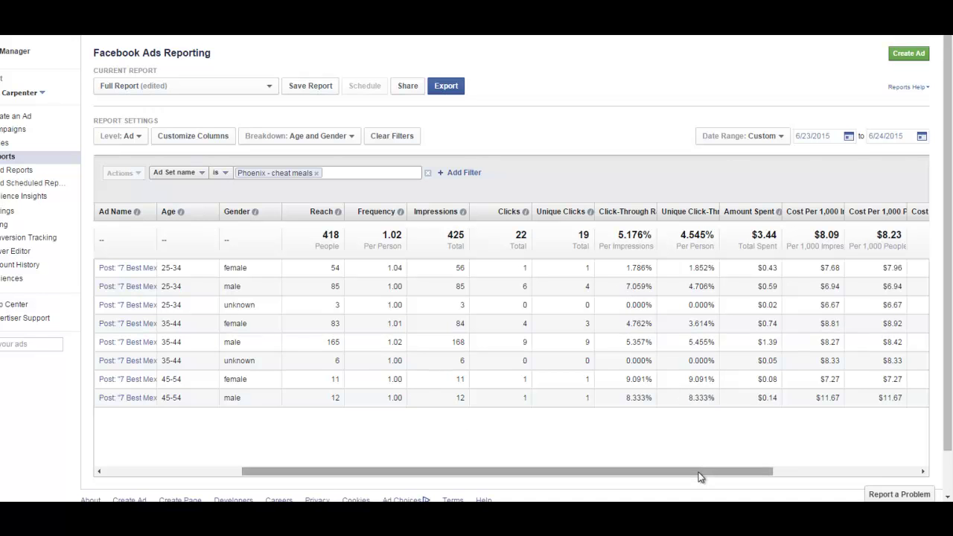
pyautogui.moveTo(698, 472); pyautogui.dragTo(646, 466)
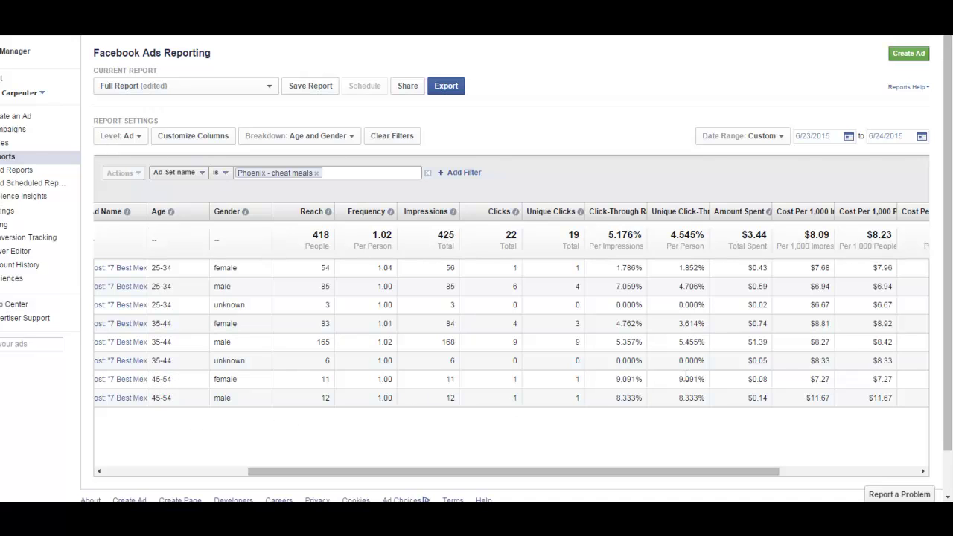
pyautogui.click(212, 471)
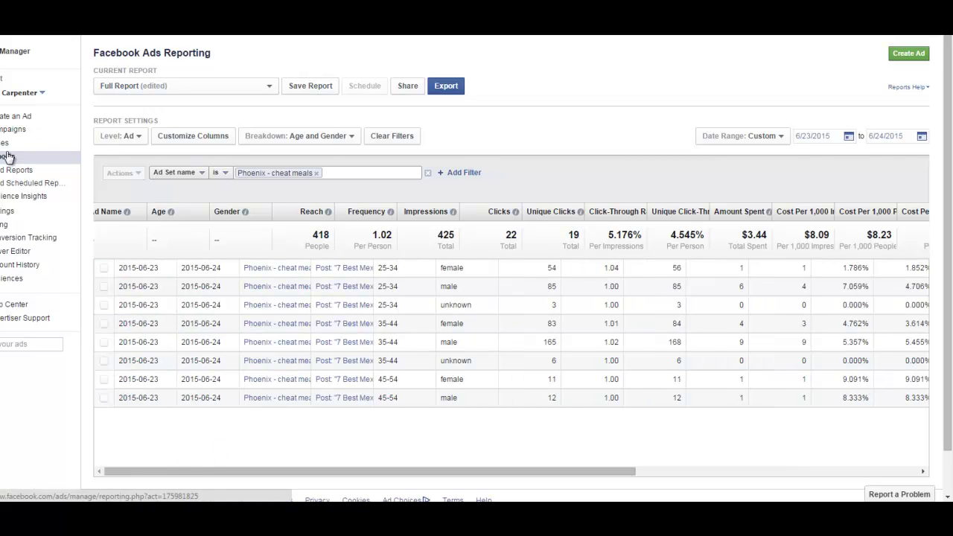
# Leave the unsaved report and return to the Phoenix - cheat meals ad set's Targeting & Placement summary
pyautogui.click(14, 128)
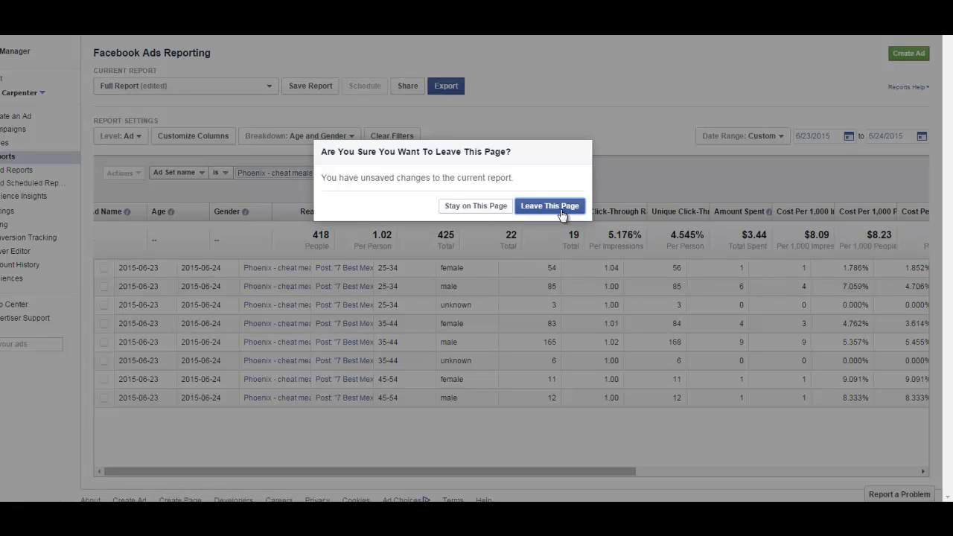
pyautogui.click(481, 209)
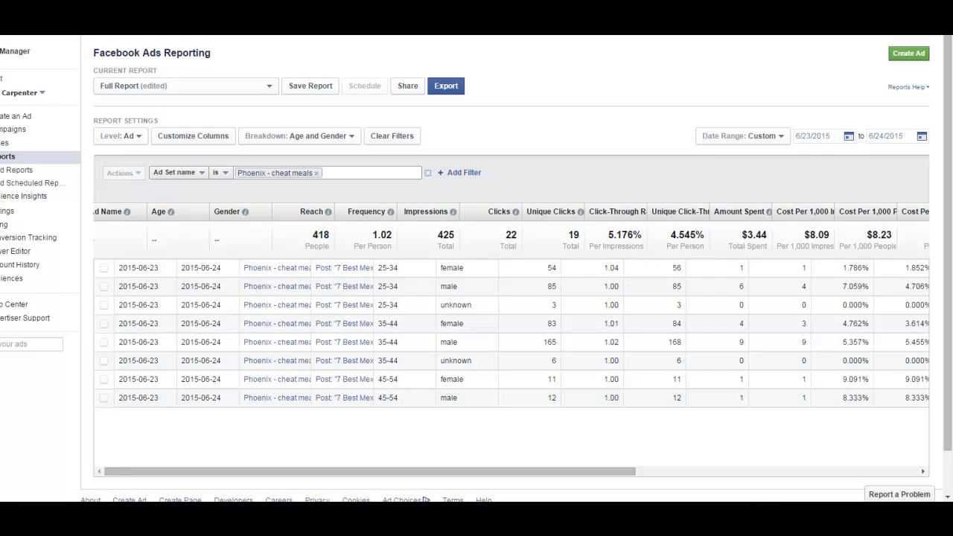
pyautogui.click(242, 289)
pyautogui.click(428, 96)
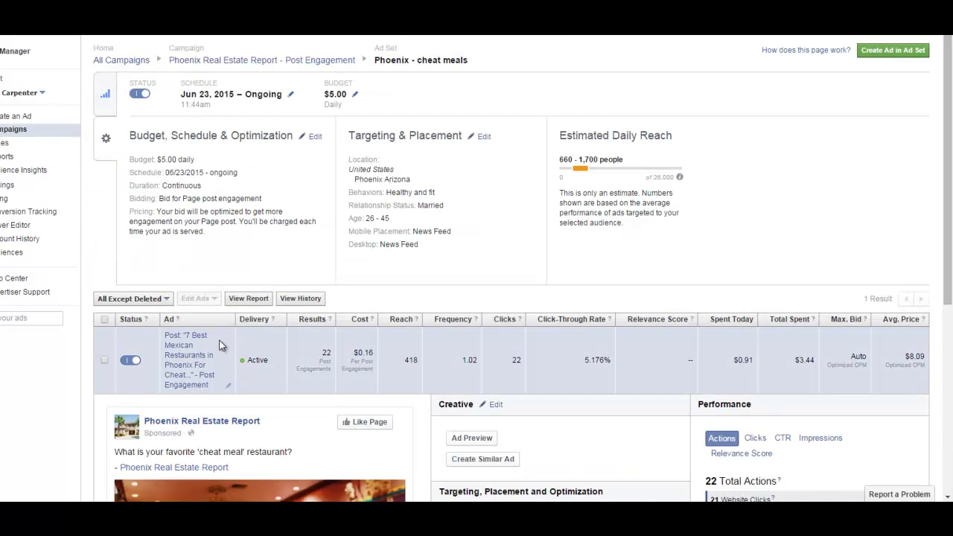
pyautogui.scroll(-2, 91, 402)
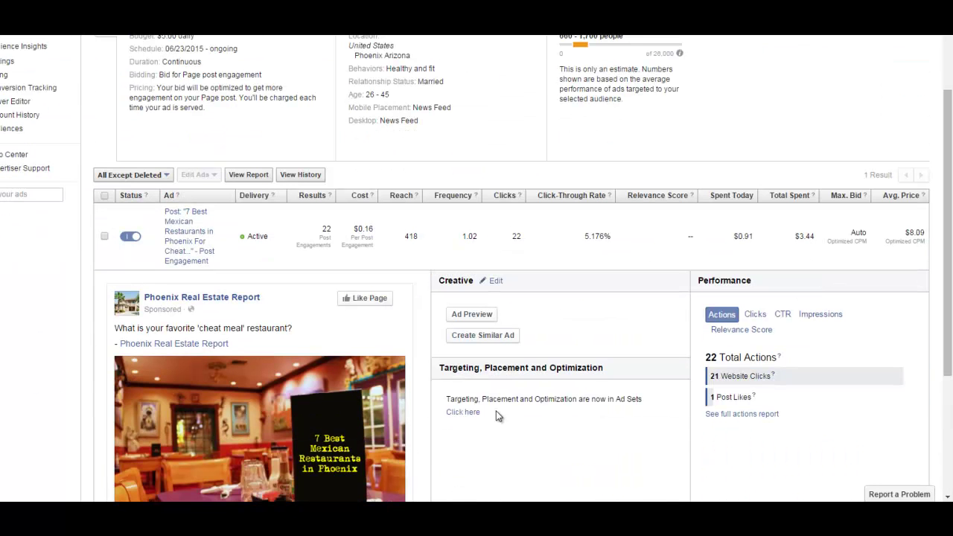
pyautogui.scroll(2, 359, 241)
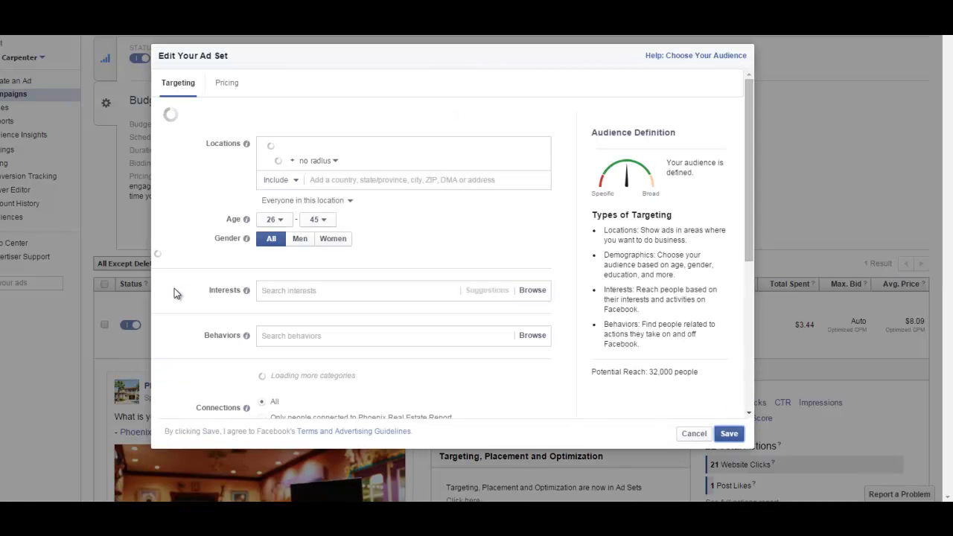
# Set the minimum age to 40 and maximum to 55 in Edit Your Ad Set, and save
pyautogui.click(275, 219)
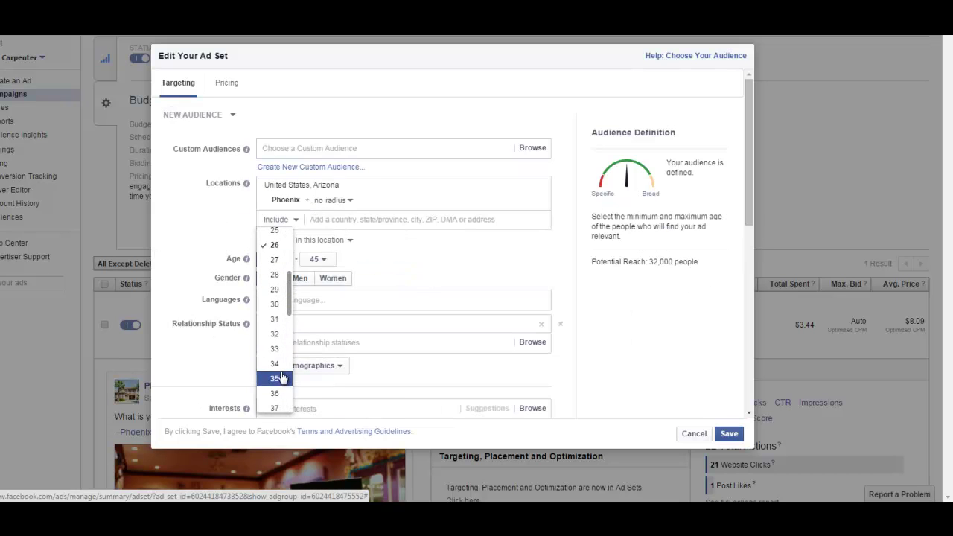
pyautogui.scroll(-2, 281, 372)
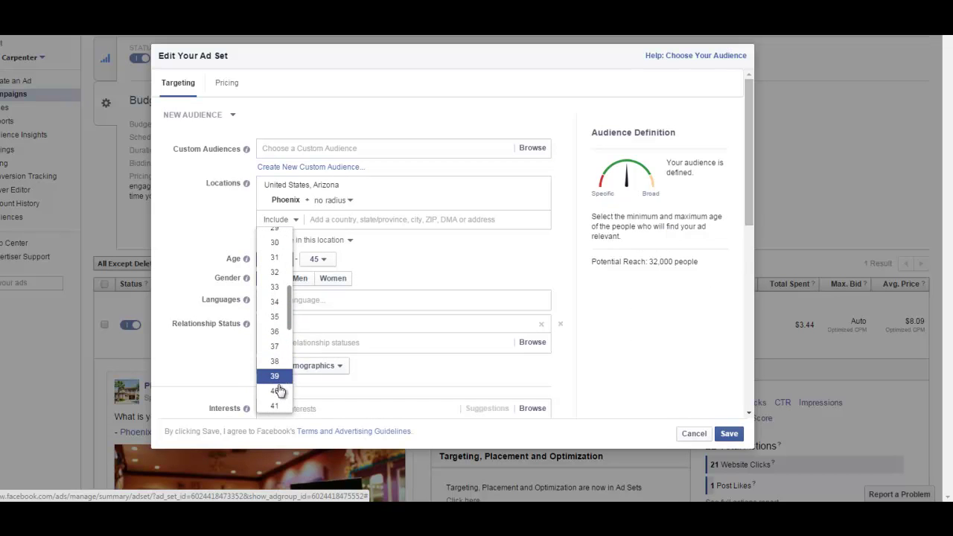
pyautogui.scroll(-2, 276, 387)
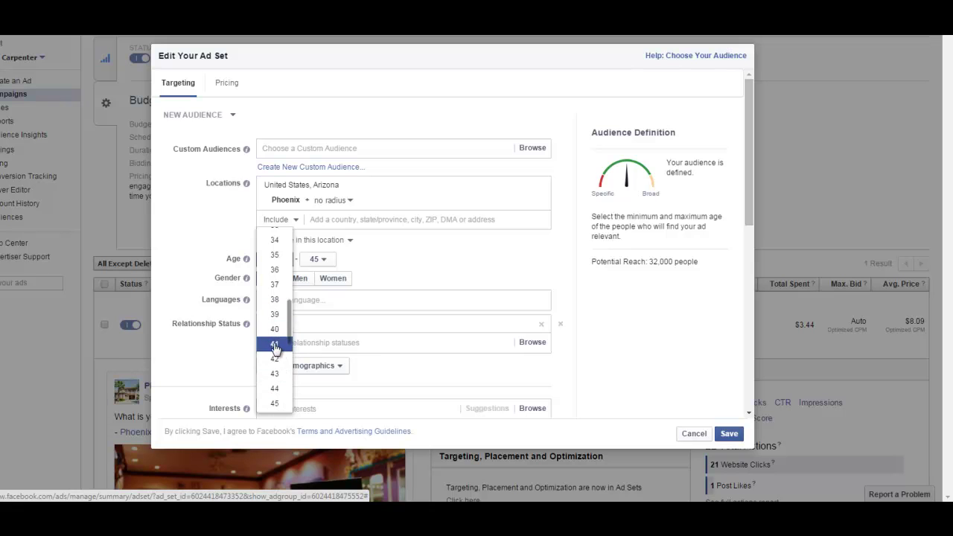
pyautogui.click(275, 329)
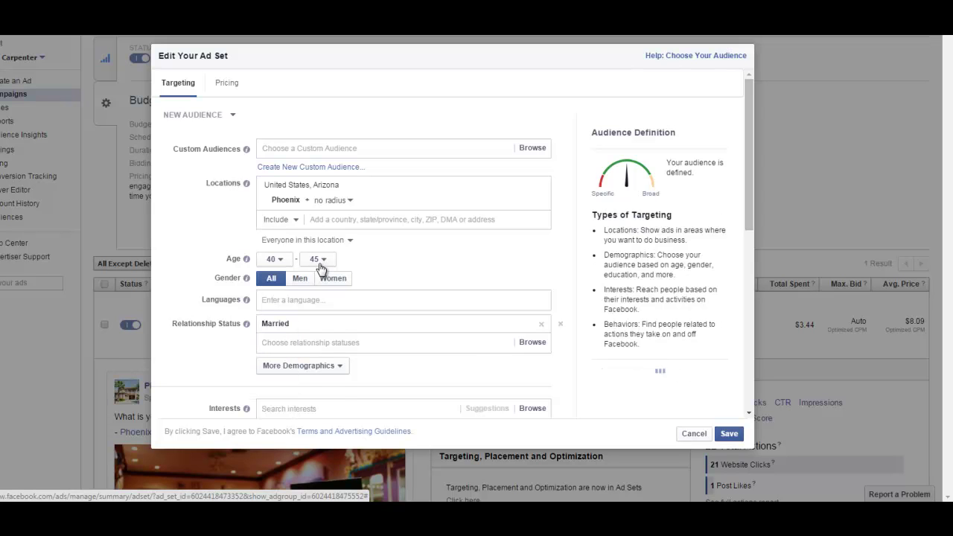
pyautogui.click(316, 259)
pyautogui.scroll(-10, 318, 294)
pyautogui.scroll(-1, 318, 387)
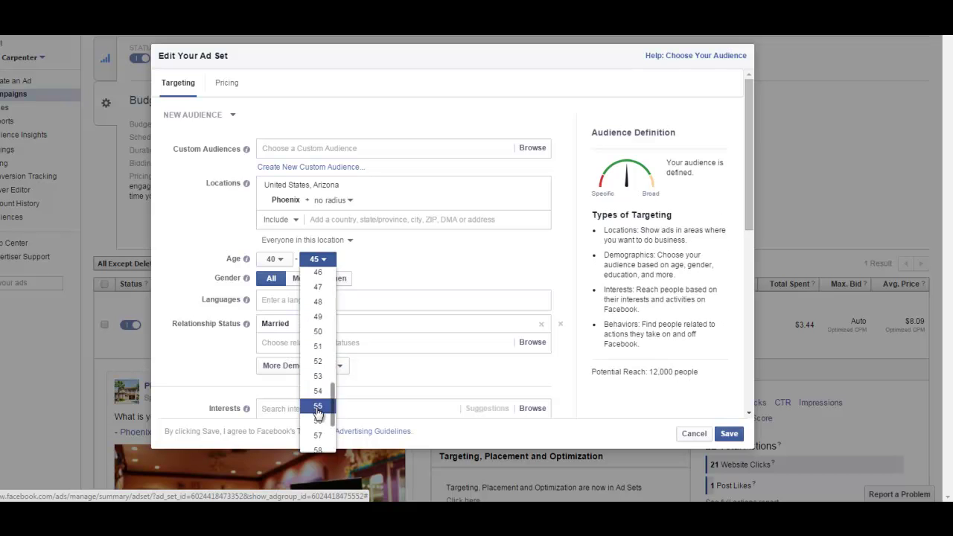
pyautogui.click(319, 406)
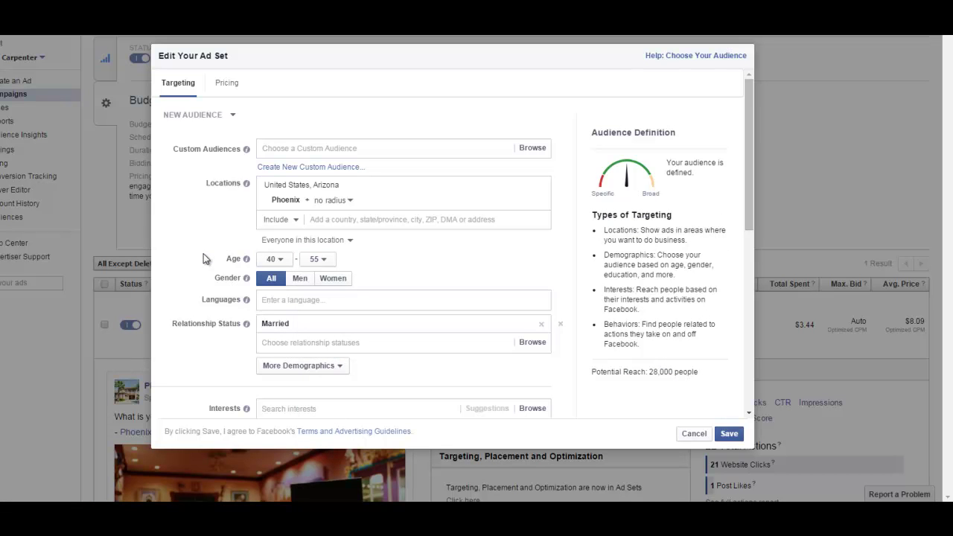
pyautogui.scroll(-2, 202, 258)
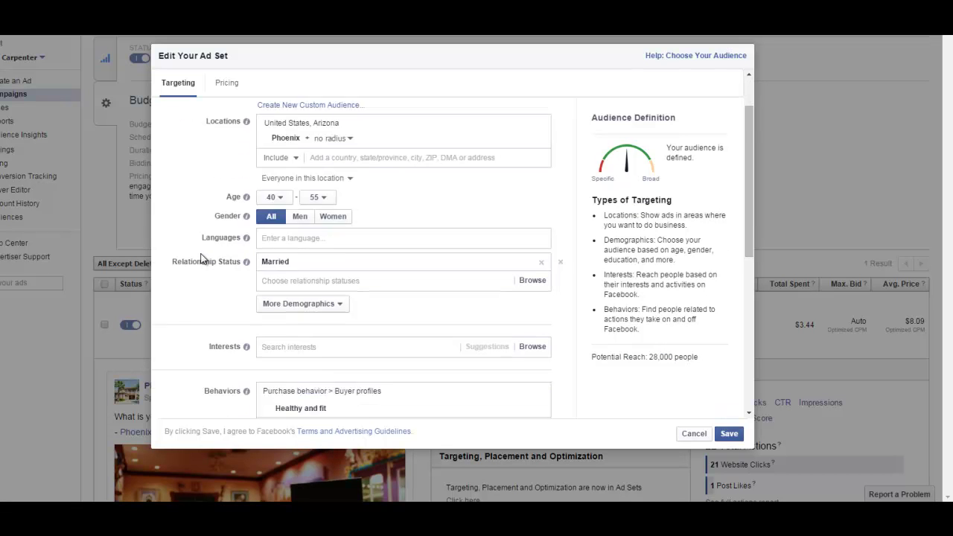
pyautogui.click(729, 436)
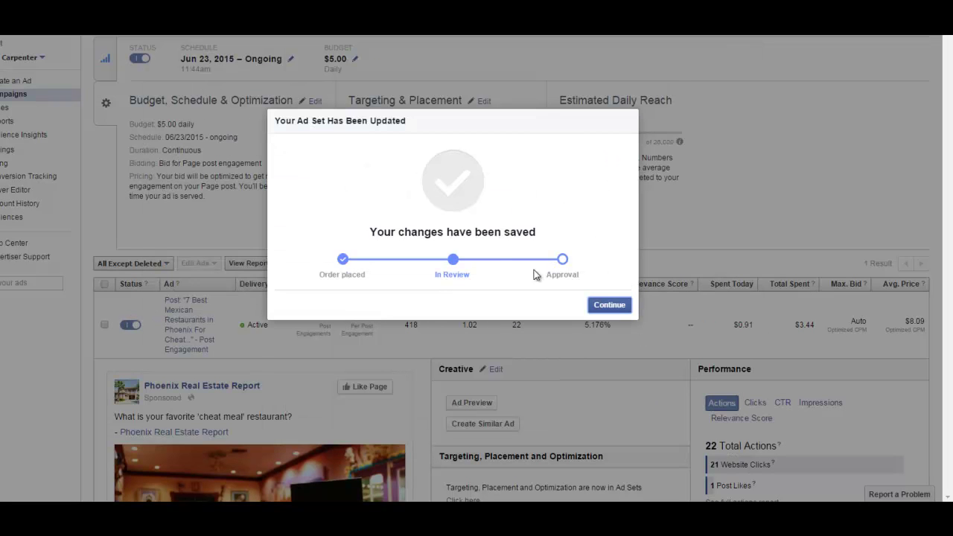
# Dismiss the save confirmation, check the summary shows Age 40–55, and reopen targeting editing
pyautogui.click(609, 306)
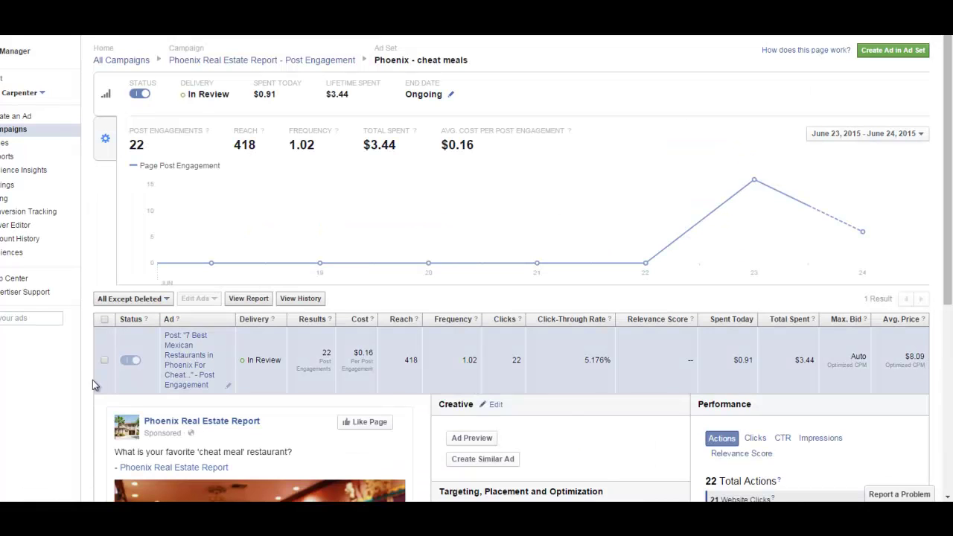
pyautogui.scroll(-1, 718, 288)
pyautogui.scroll(-1, 167, 397)
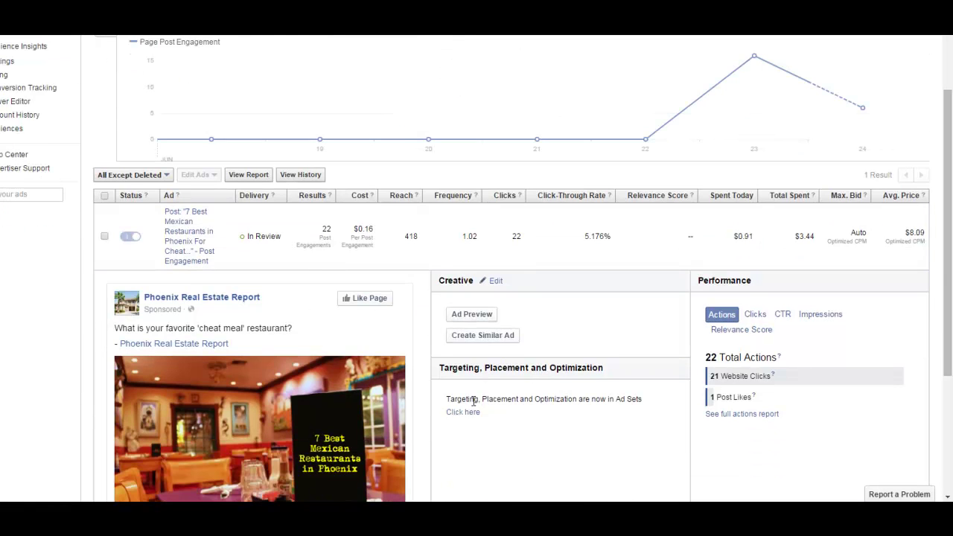
pyautogui.scroll(2, 470, 420)
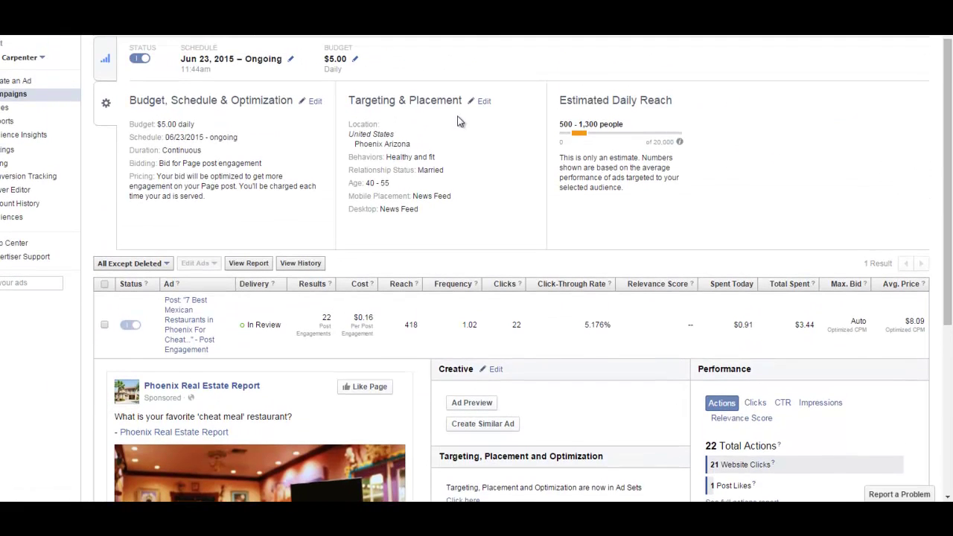
pyautogui.click(483, 102)
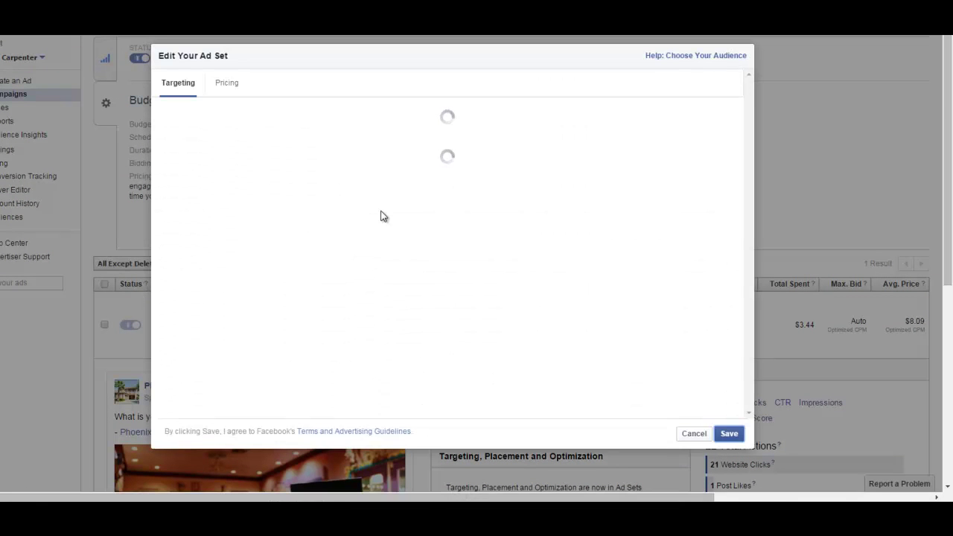
# Uncheck Desktop News Feed so only Mobile News Feed remains, then save and dismiss the confirmation
pyautogui.scroll(-4, 188, 248)
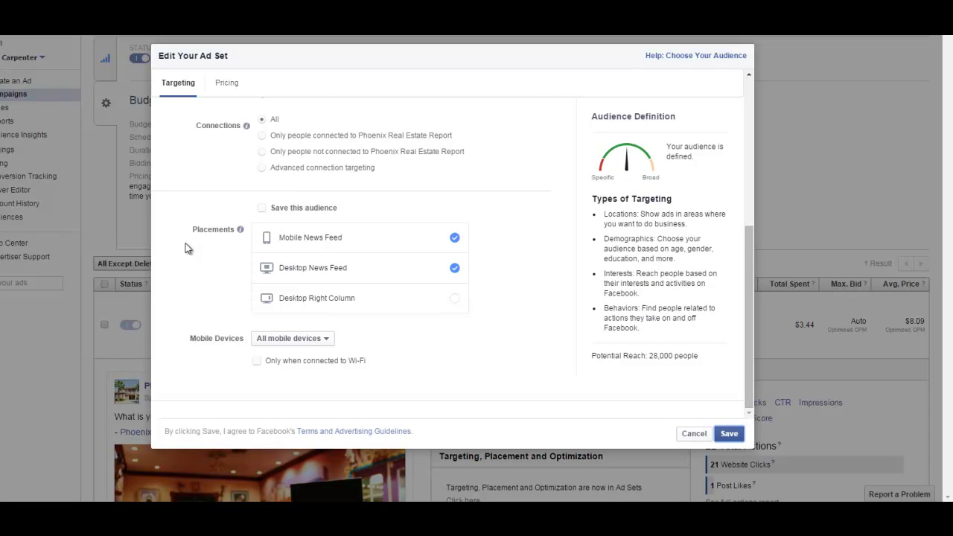
pyautogui.scroll(2, 266, 246)
pyautogui.scroll(-2, 229, 349)
pyautogui.click(455, 269)
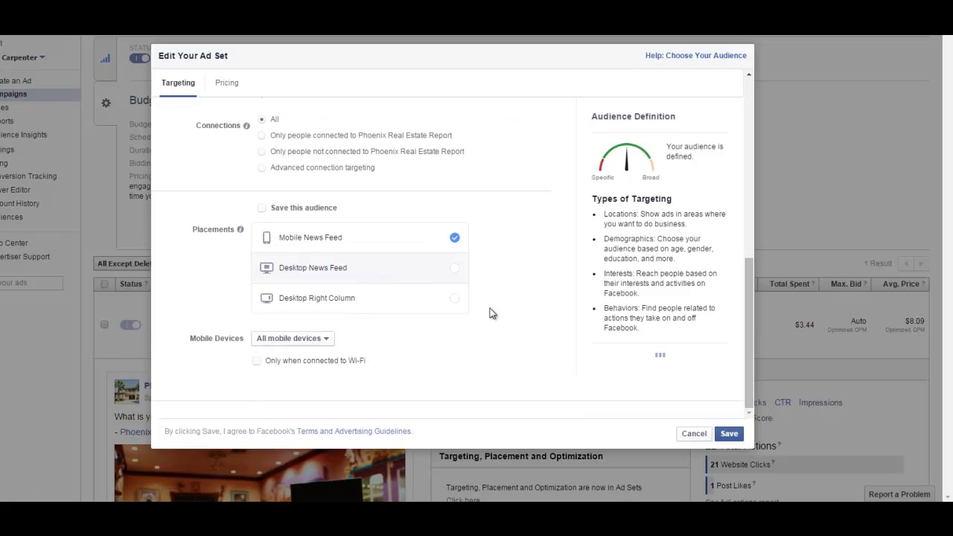
pyautogui.scroll(-1, 455, 265)
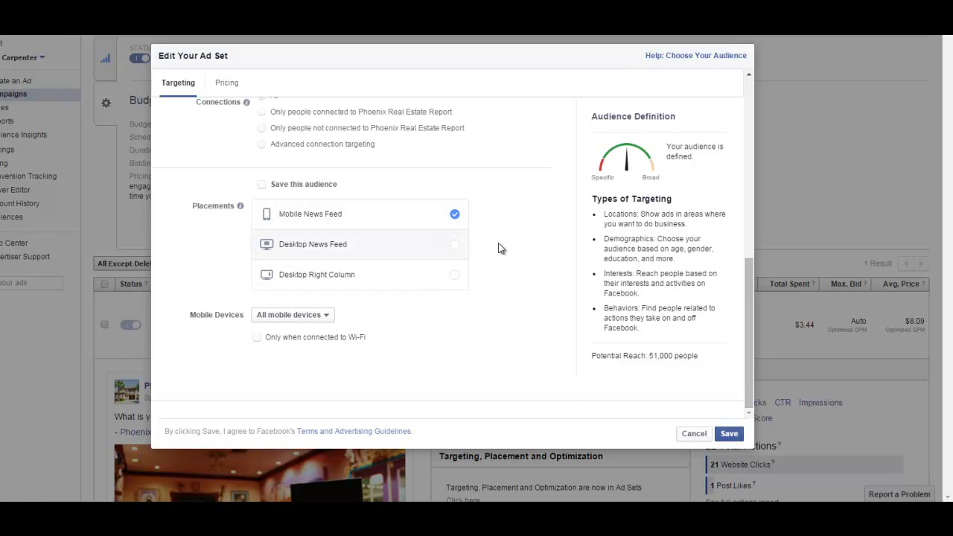
pyautogui.click(732, 434)
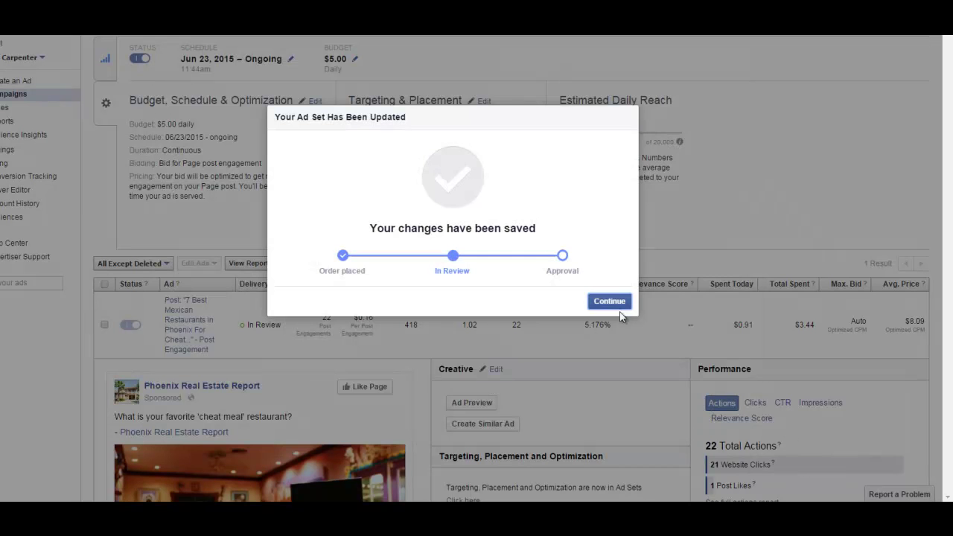
pyautogui.click(612, 303)
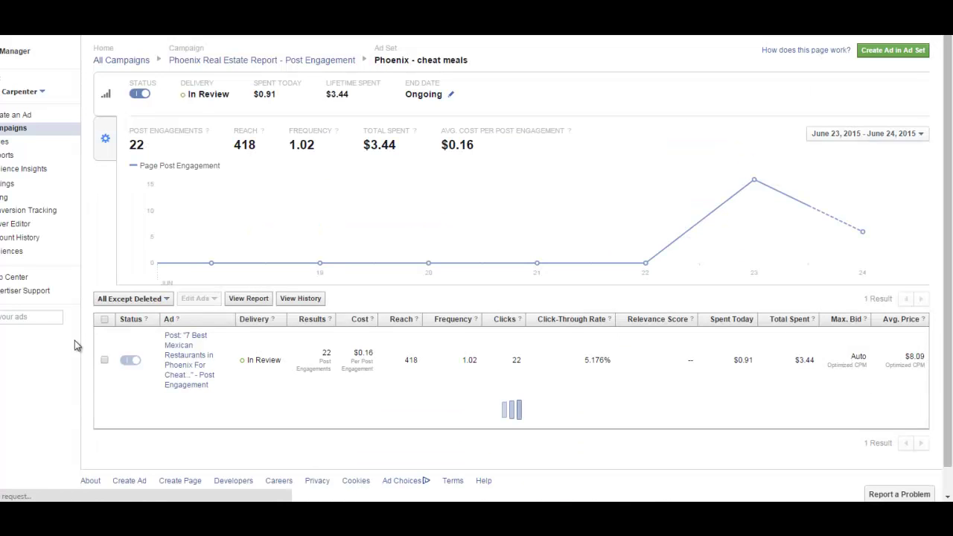
# Expand the In Review ad's row to show its creative and 22 total actions
pyautogui.click(112, 376)
pyautogui.scroll(-1, 134, 370)
pyautogui.scroll(-3, 132, 370)
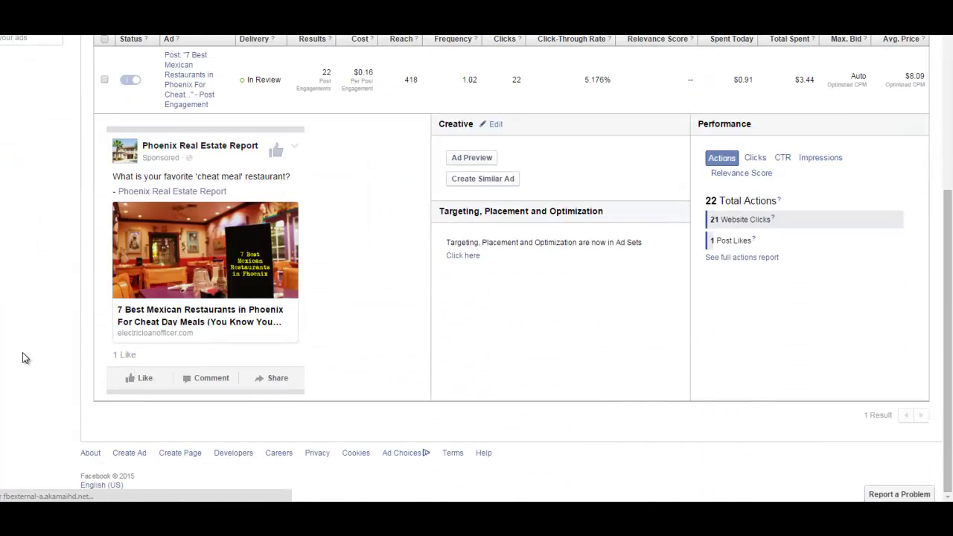